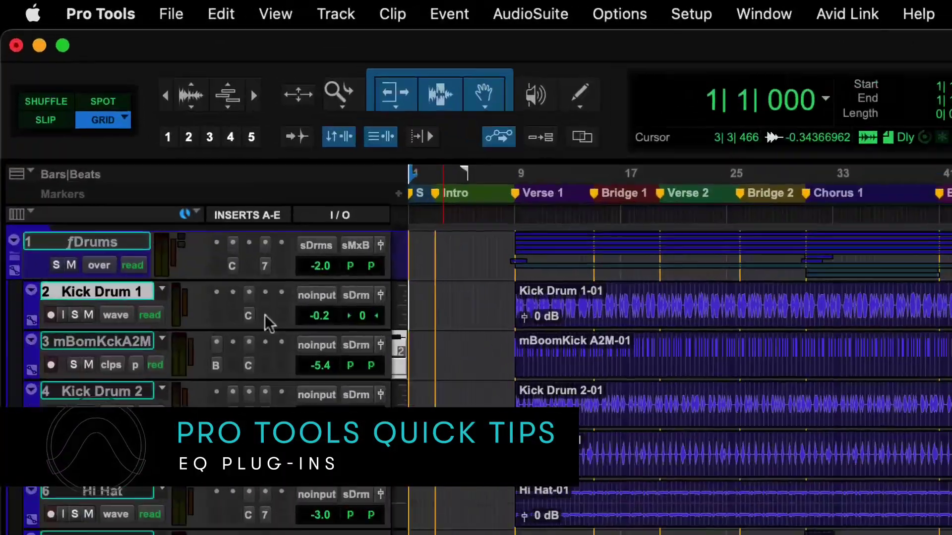
Open Kick Drum 1's Dyn3 Compressor/Limiter window, then switch it to Eleven MK II
left_click(110, 136)
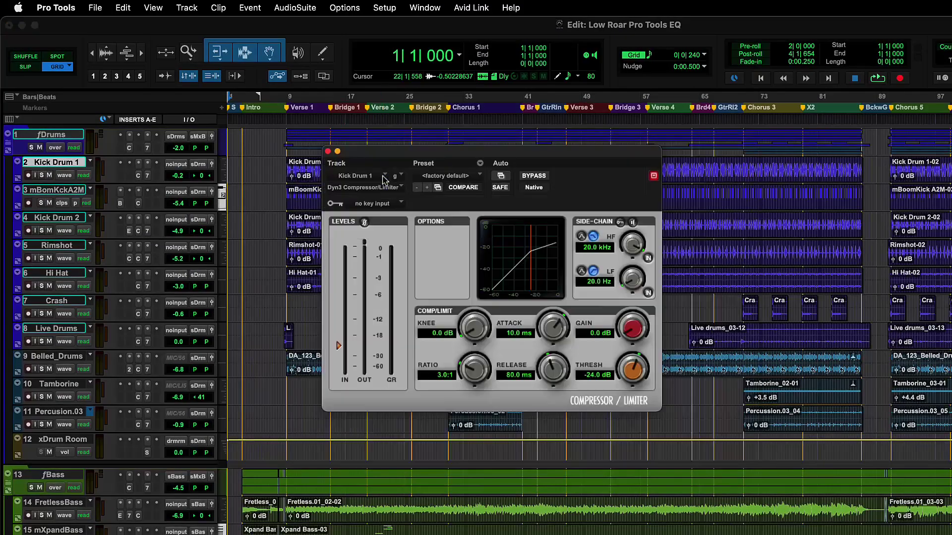
left_click(384, 177)
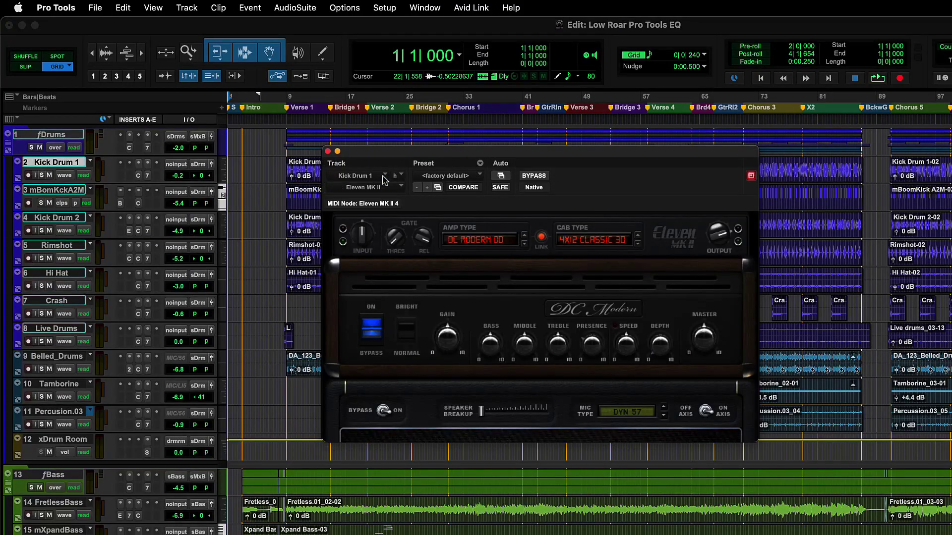
In EQ3 7-Band, boost lows ~6 dB, cut 200 Hz and 2 kHz, boost highs from 2.5 kHz
left_click(385, 179)
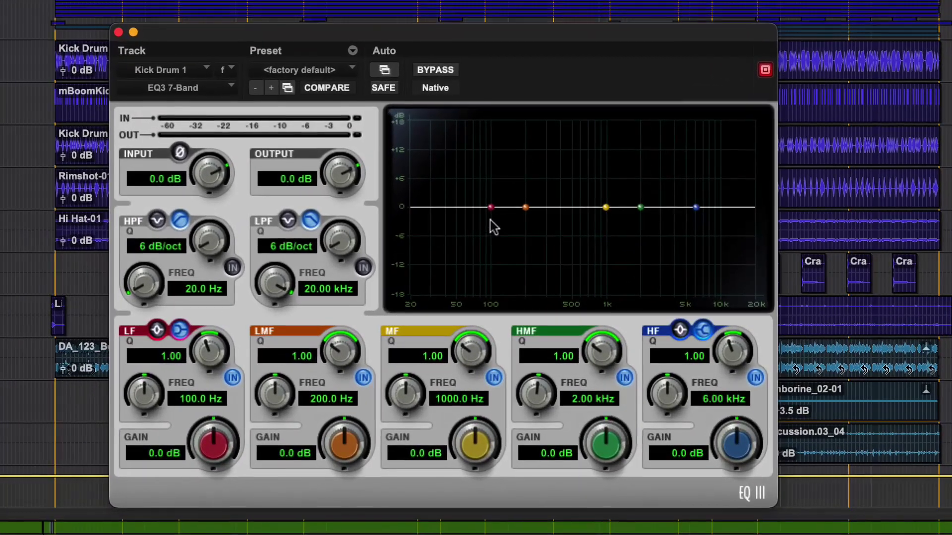
left_click_drag(492, 208, 495, 184)
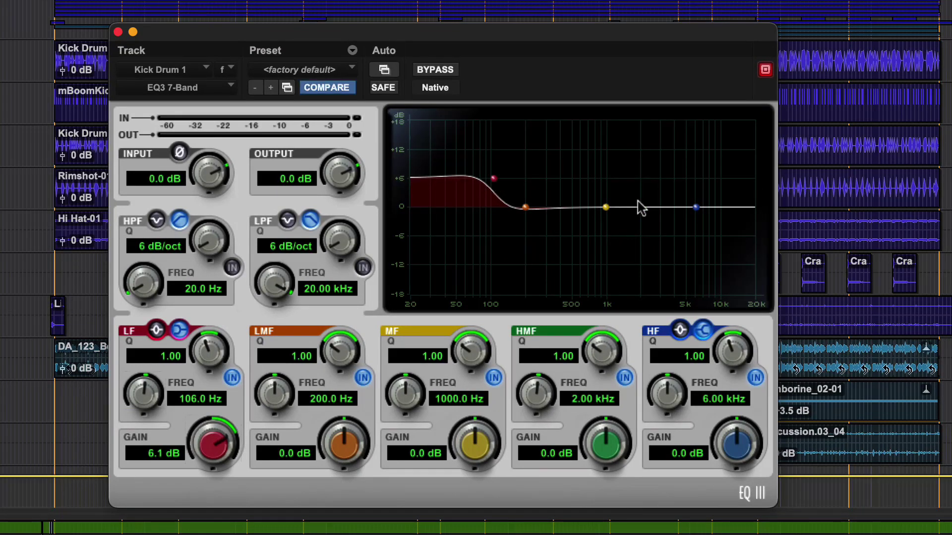
left_click_drag(640, 209, 647, 247)
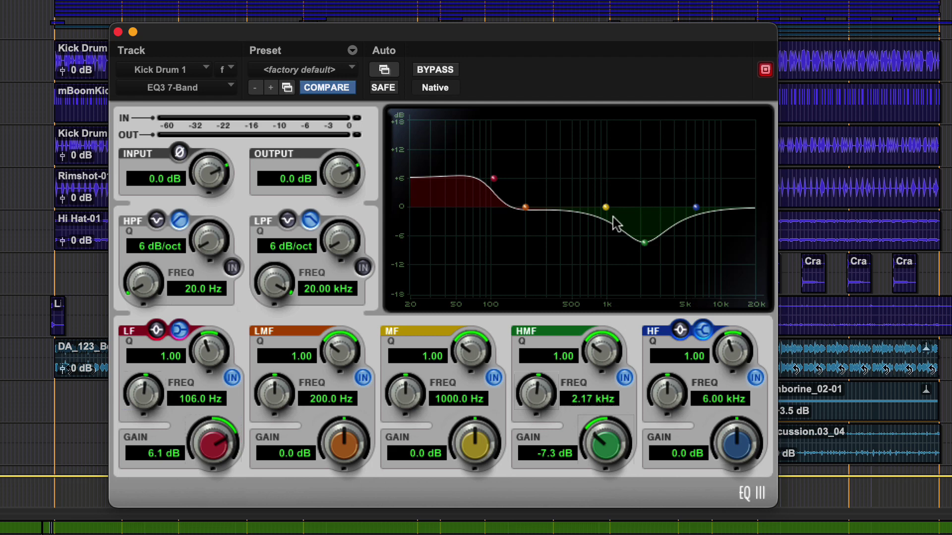
left_click_drag(527, 210, 531, 243)
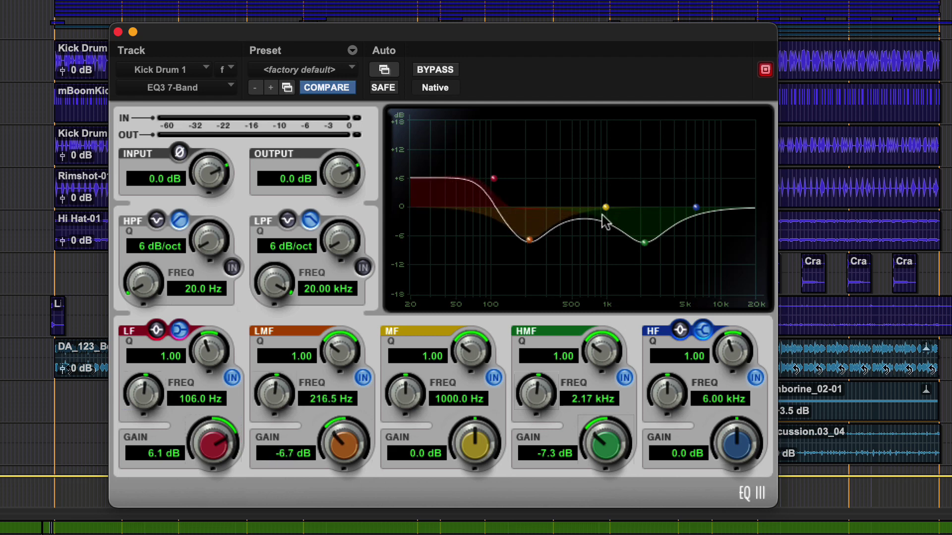
left_click_drag(699, 212, 653, 188)
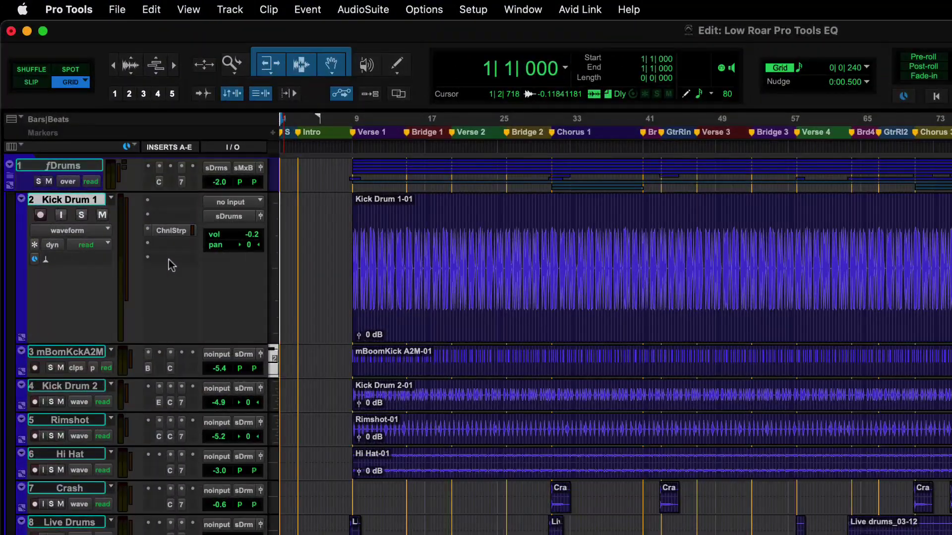
left_click(169, 259)
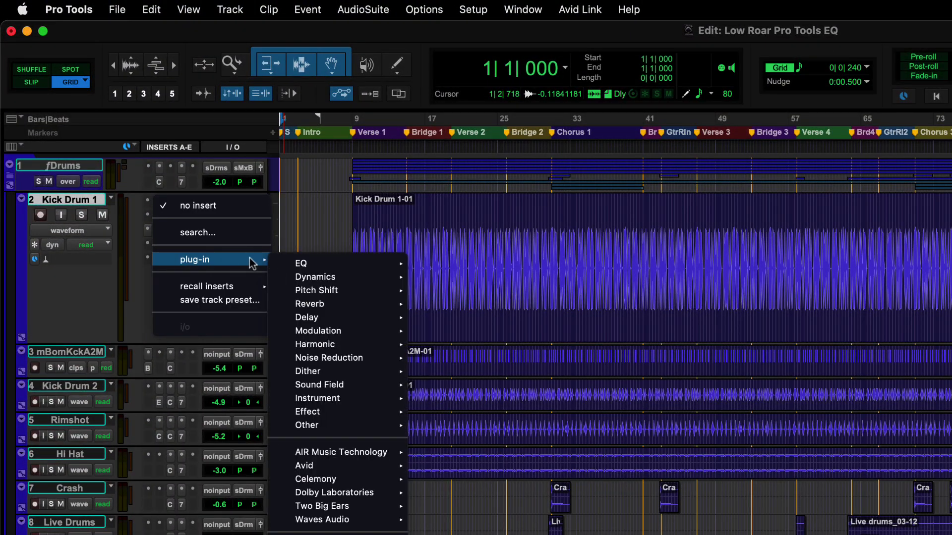
mouse_move(331, 263)
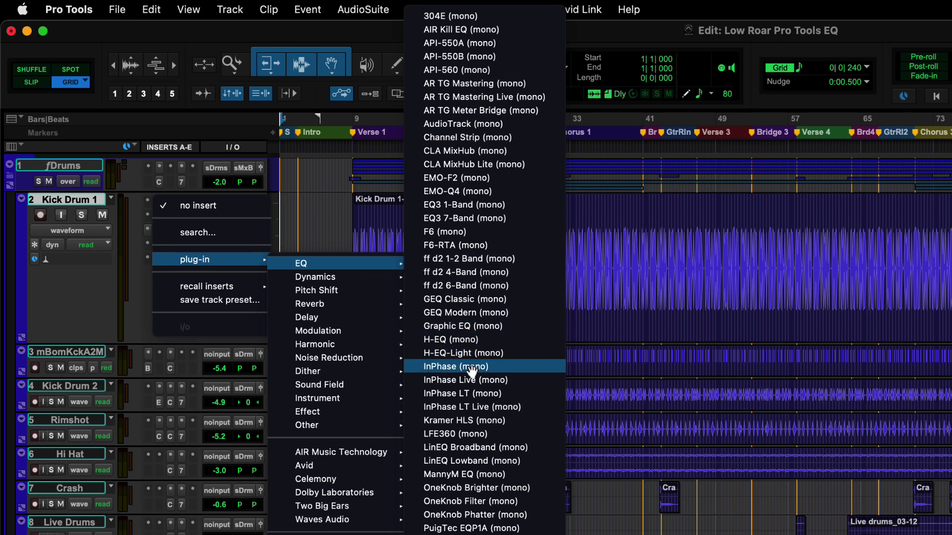
left_click(455, 367)
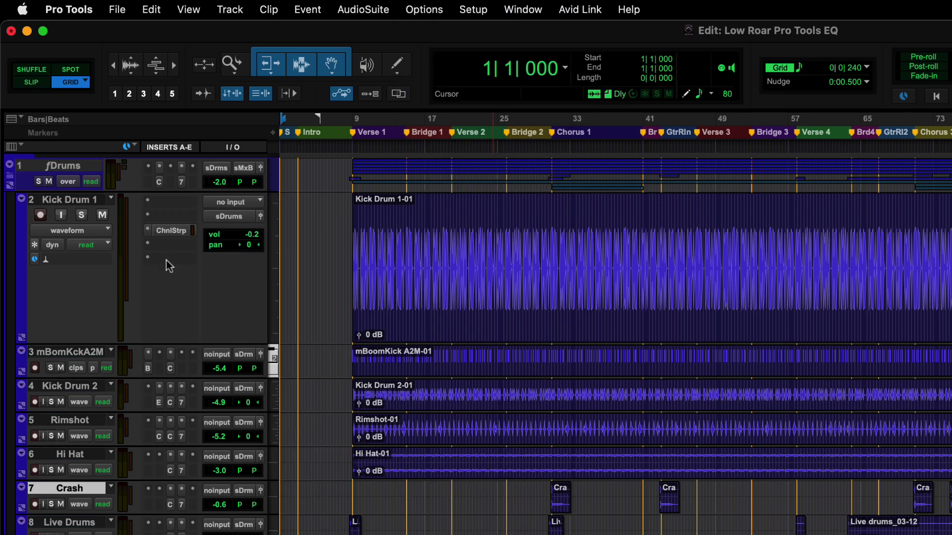
left_click(170, 259)
Search the insert's plug-ins for 'ff' and browse the matching results
key("Escape")
left_click(171, 238)
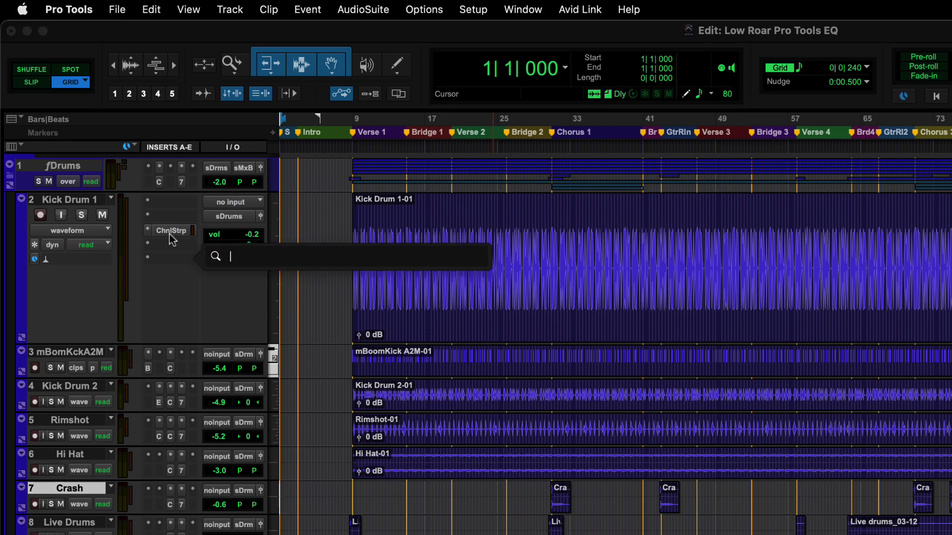
type("ff")
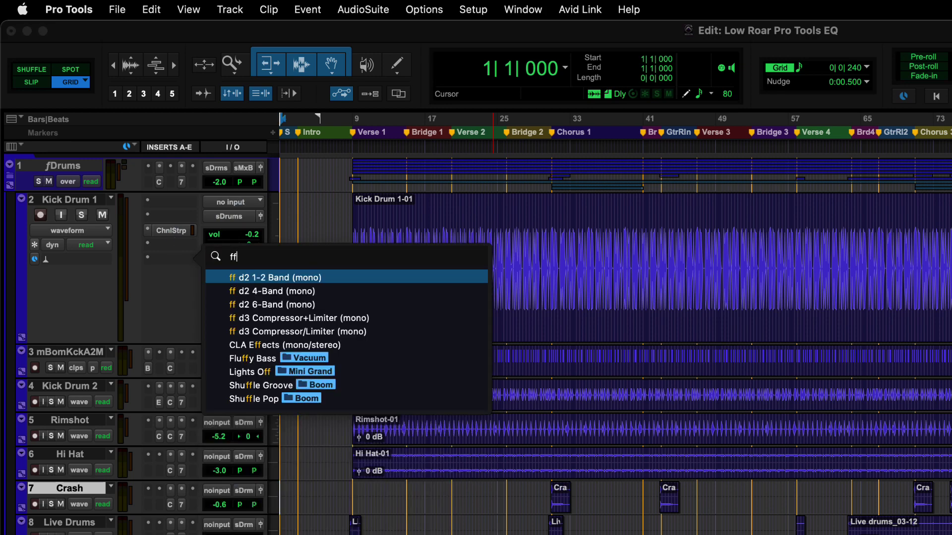
key("Down")
key("Down")
key("Return")
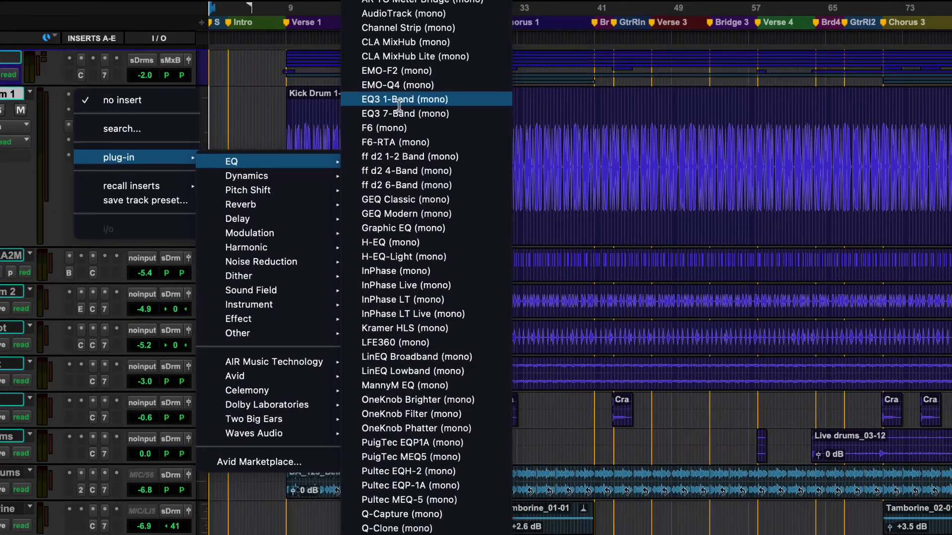
Insert EQ3 7-Band (mono) on Kick Drum 1, then boost the high-mid band and change its width
left_click(457, 213)
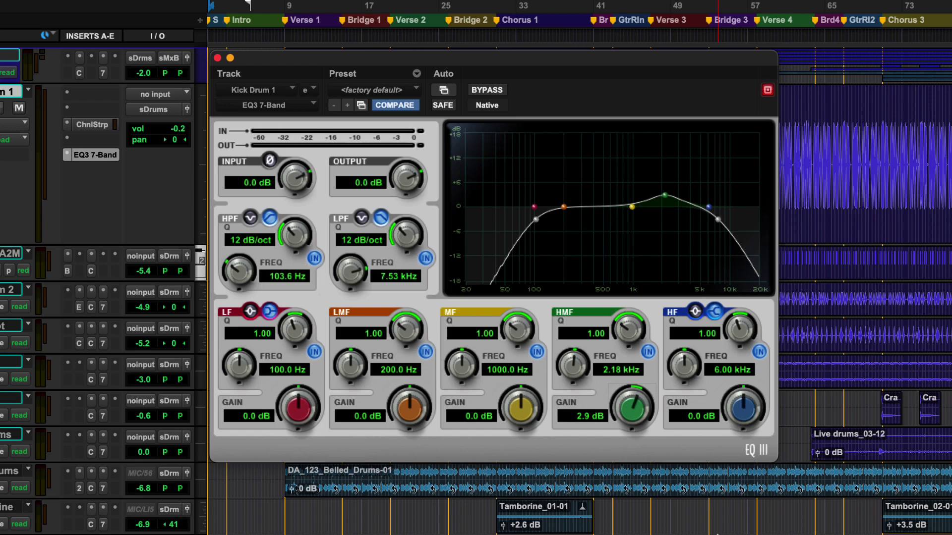
left_click_drag(664, 196, 664, 172)
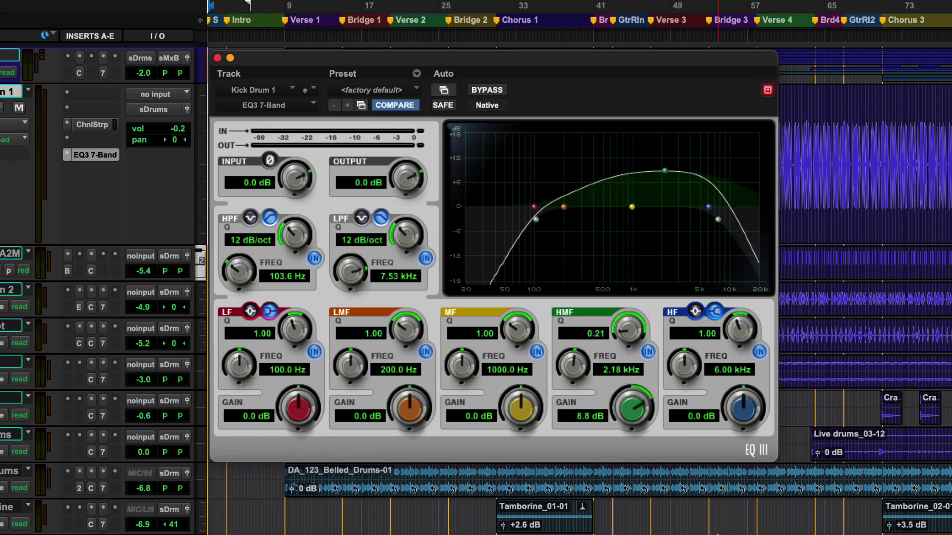
left_click_drag(629, 328, 629, 313)
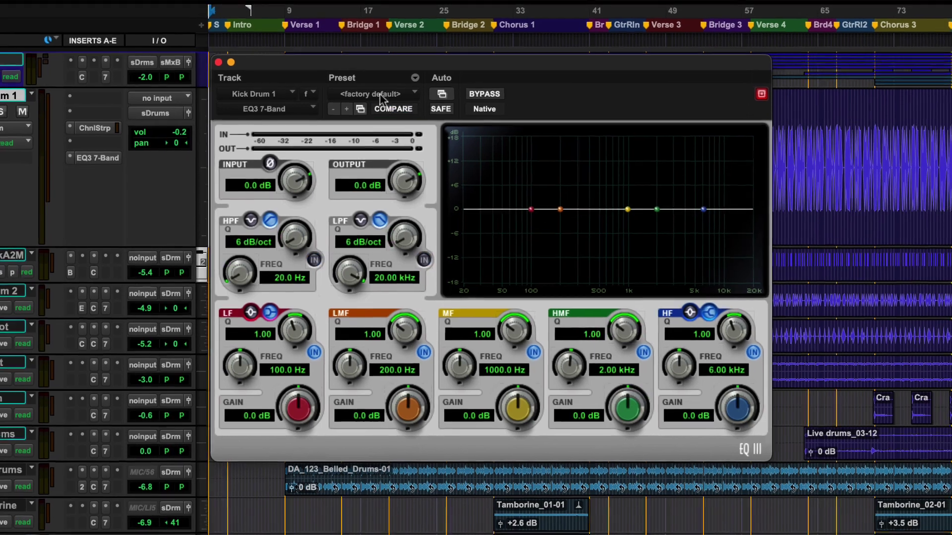